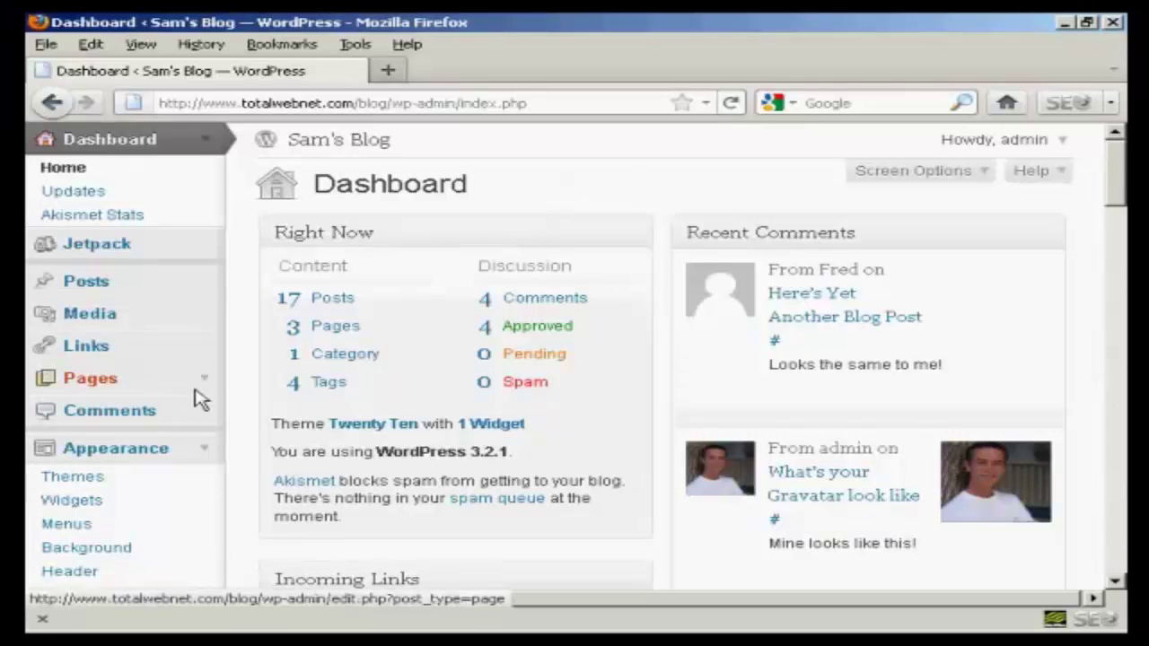
Step: Open the Users page from the WordPress admin sidebar
scroll(250, 396, down, 5)
scroll(251, 397, down, 2)
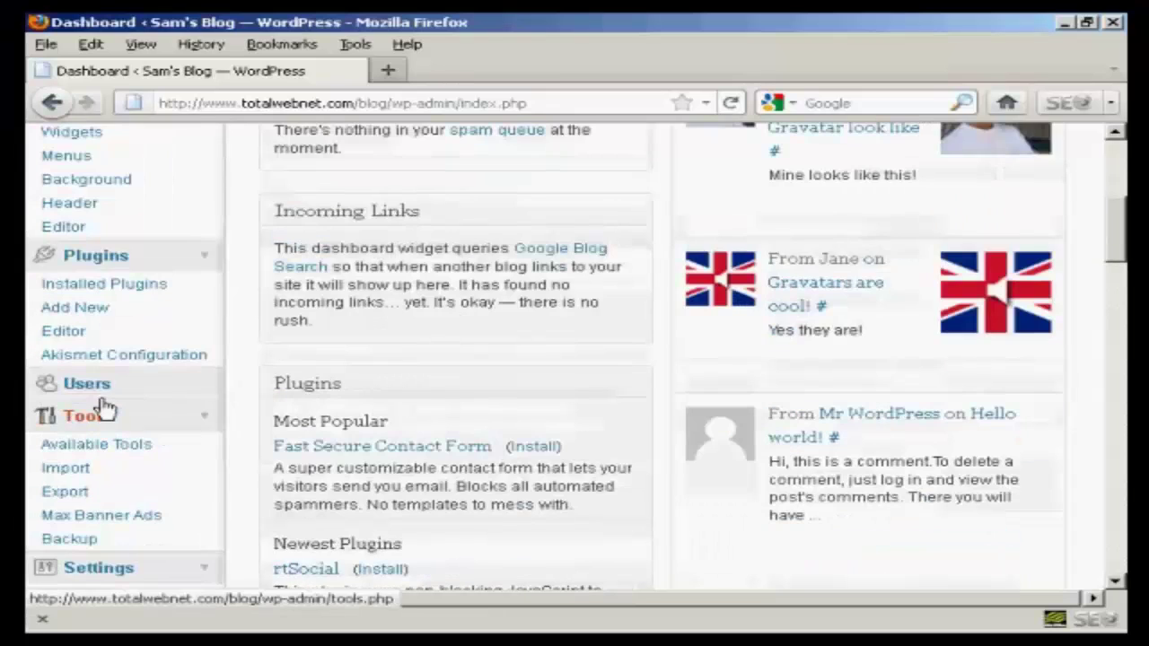
click(104, 392)
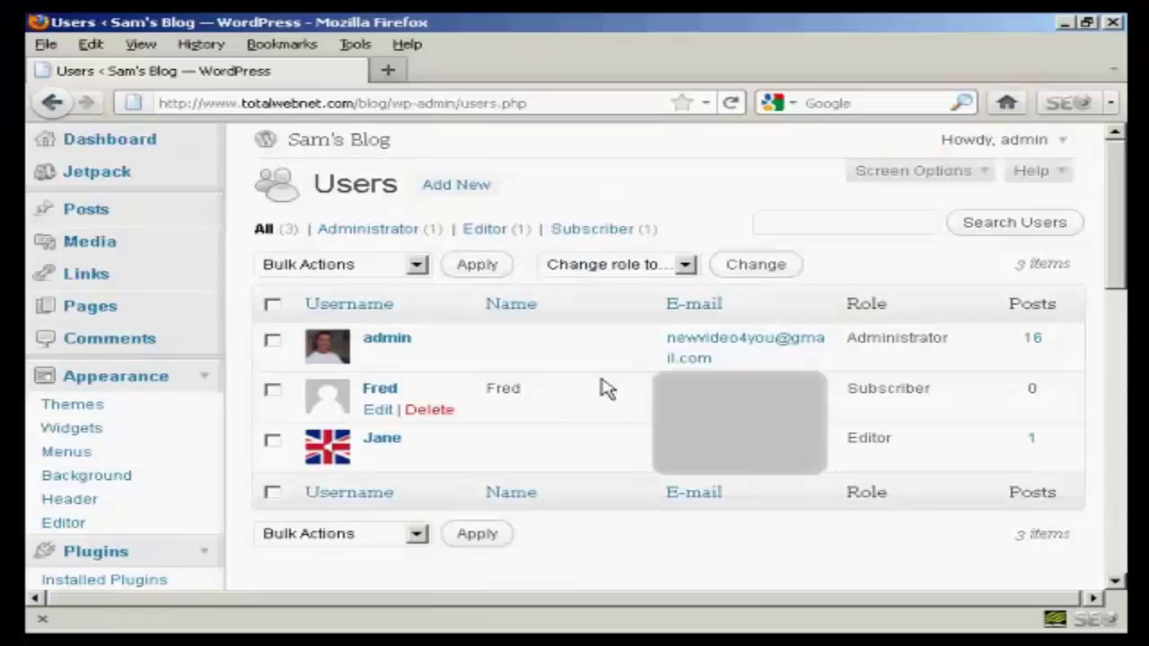
Step: Start a new user with username samtheman and the user's e-mail address
click(468, 192)
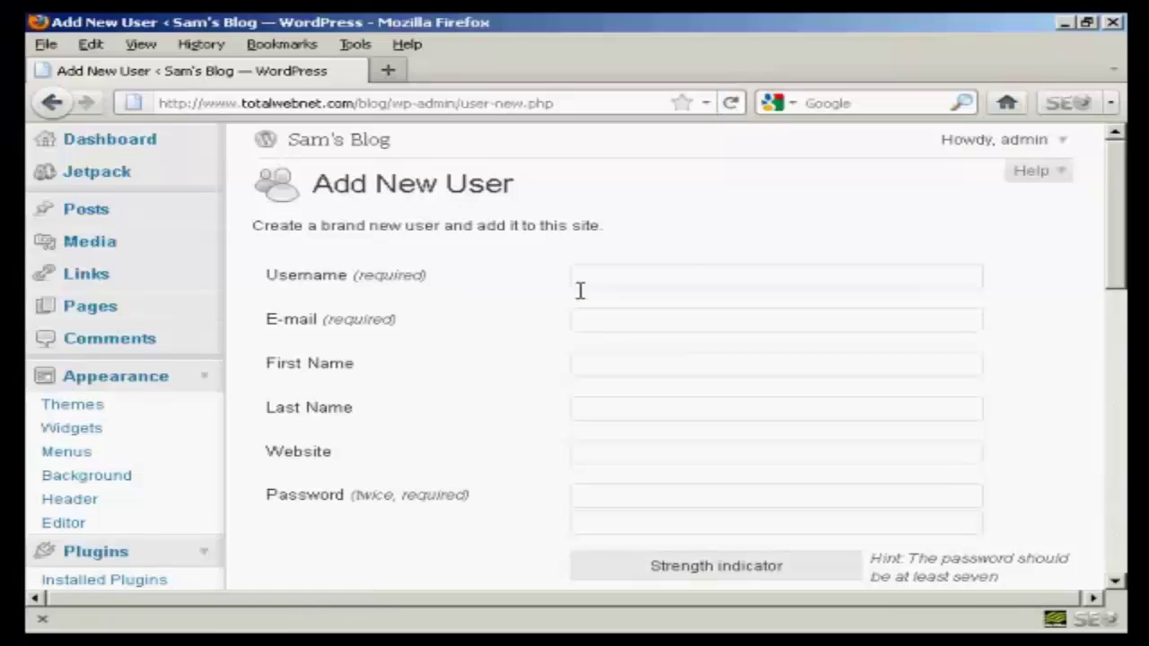
click(688, 278)
text(samtheman)
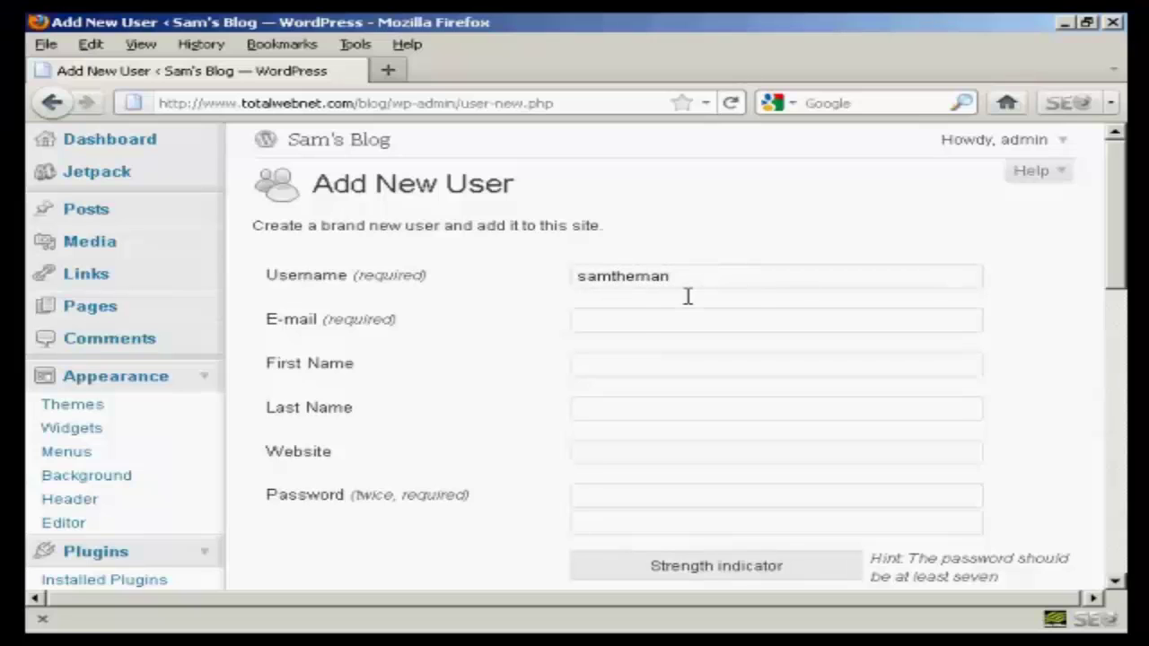
click(634, 328)
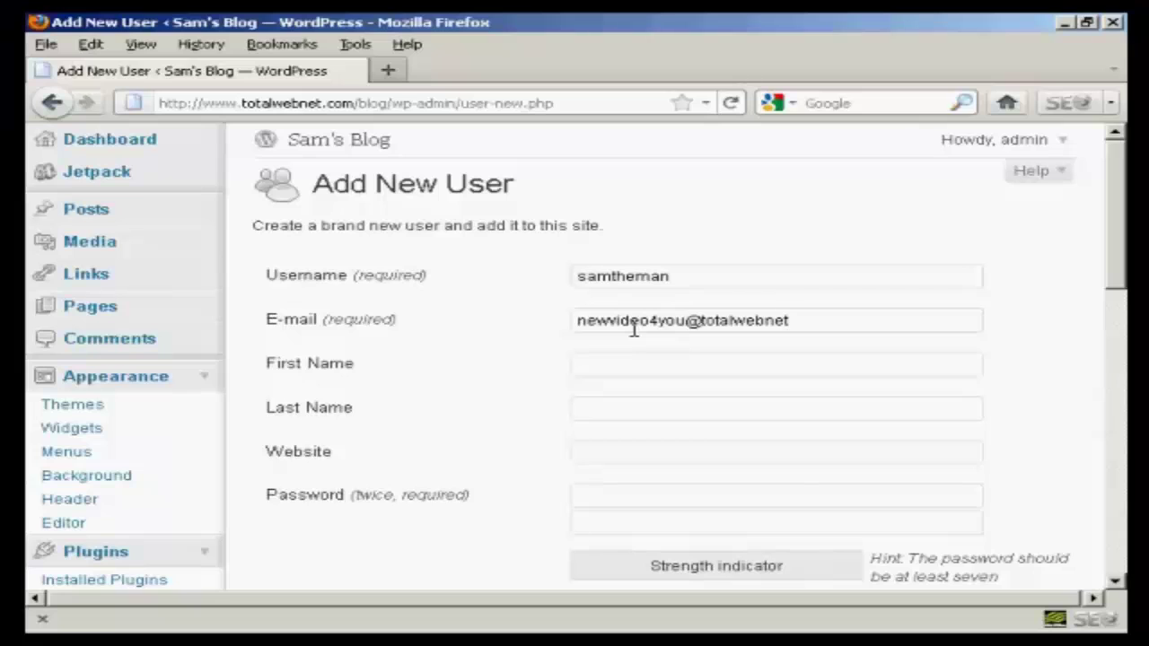
Step: Enter the account password in both password fields
click(611, 491)
text(a)
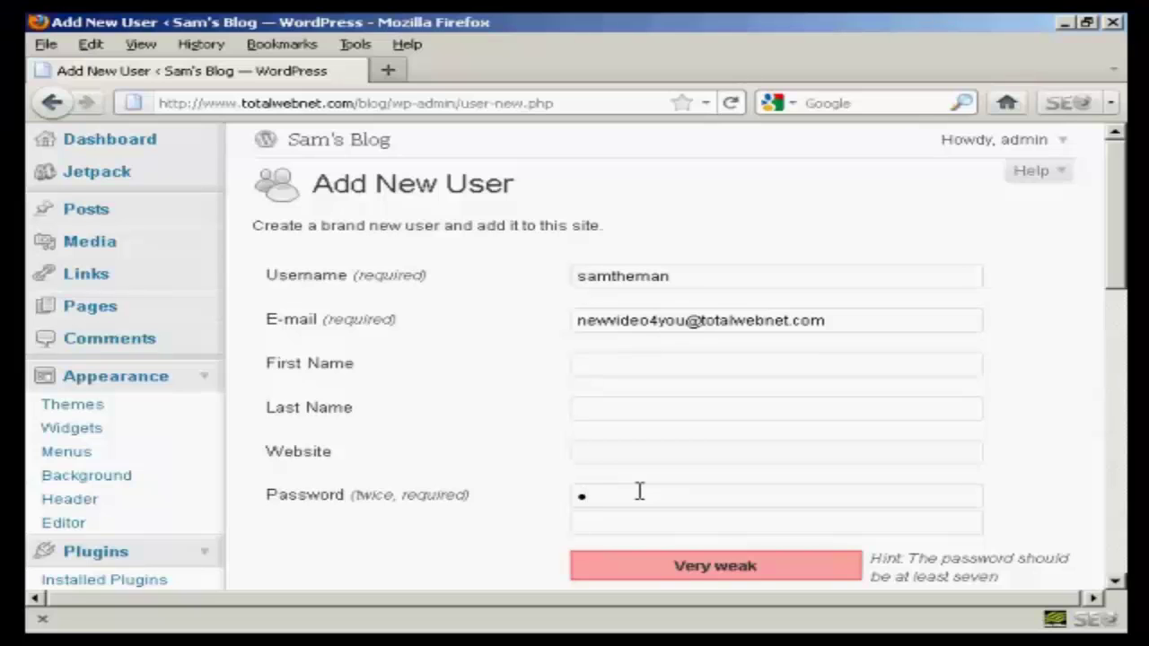
text(aaaaaa)
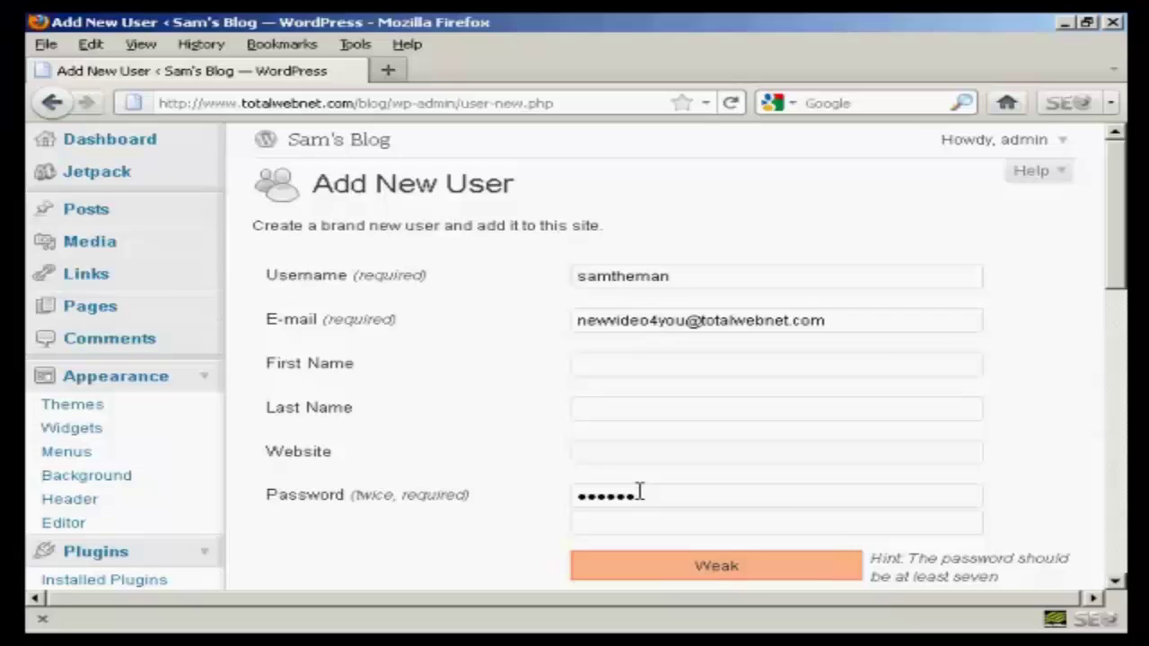
text(aaa)
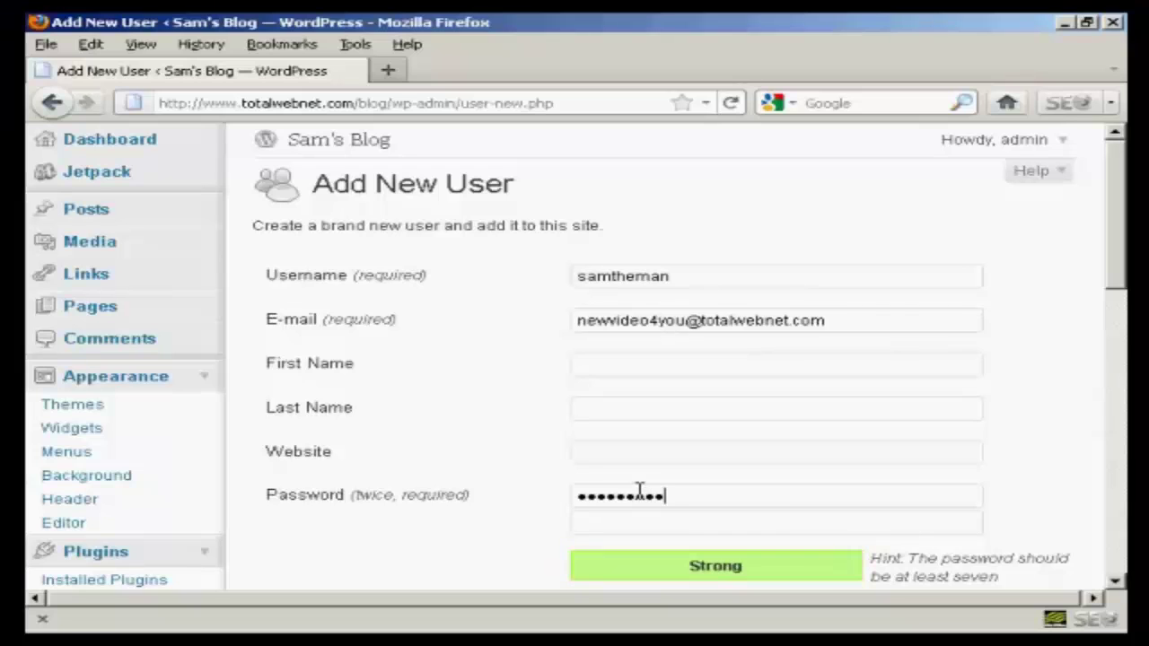
click(608, 528)
text(a)
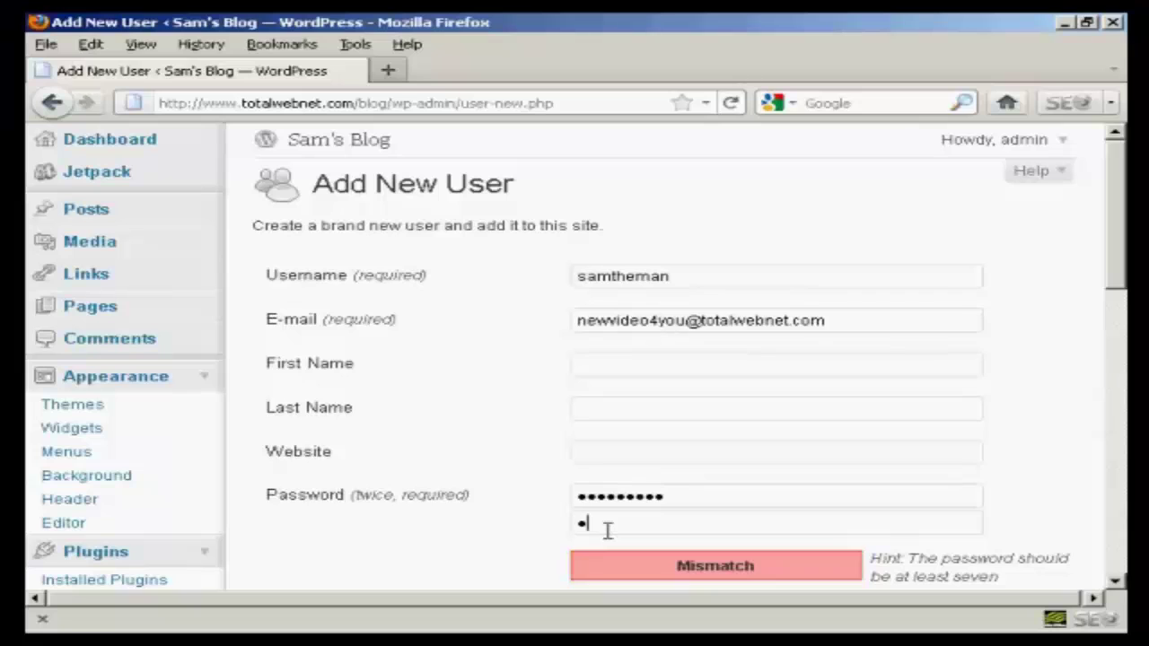
text(aaaaaaaaa)
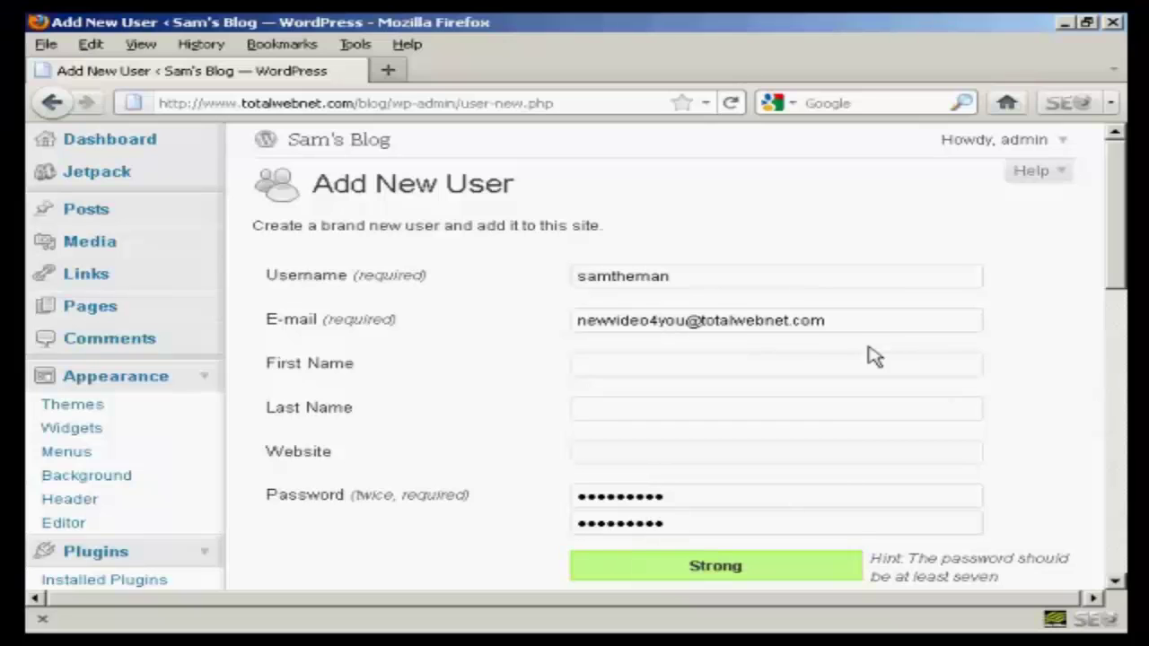
Step: Give samtheman the Administrator role and add the account to the users list
drag(1120, 248, 1121, 374)
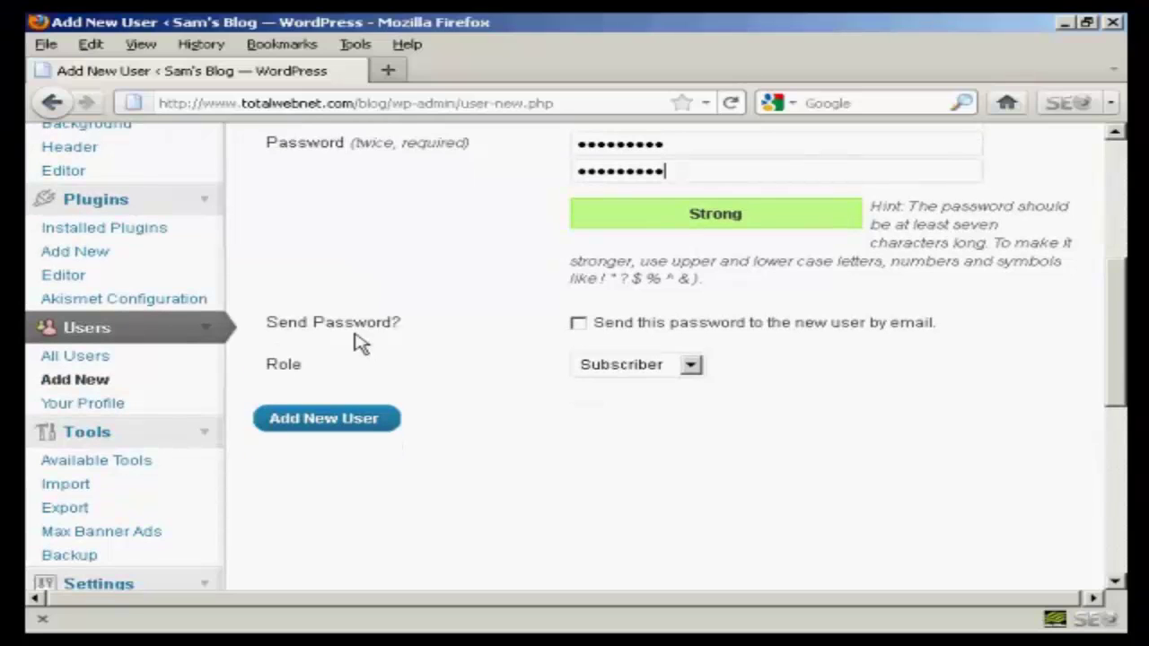
click(691, 366)
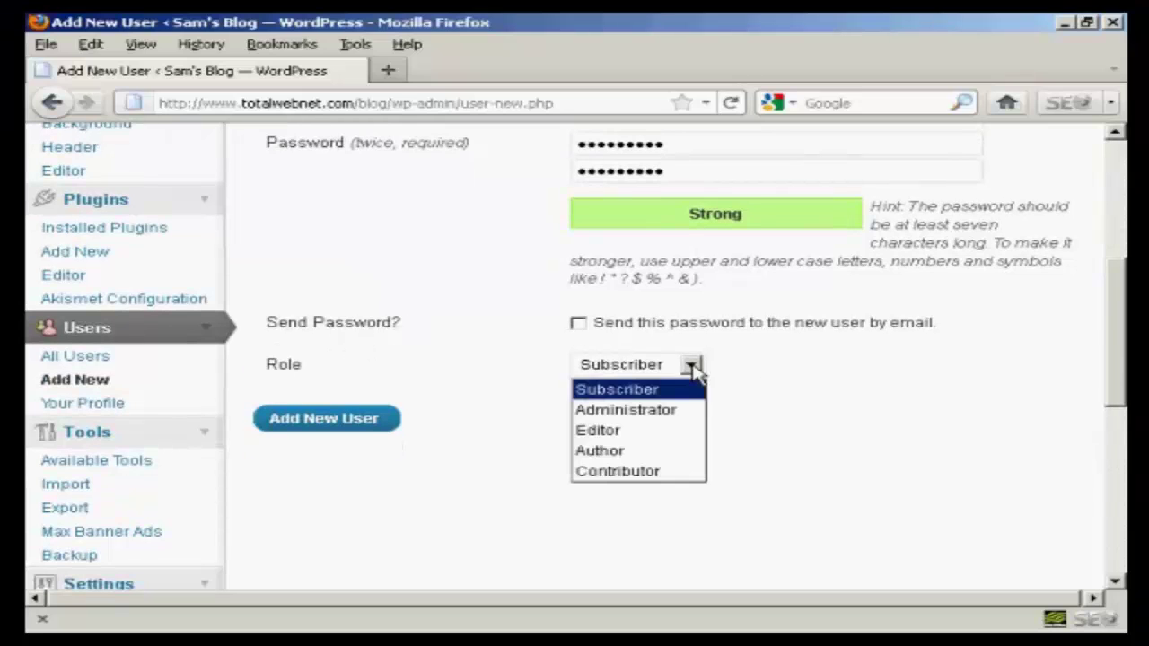
click(654, 413)
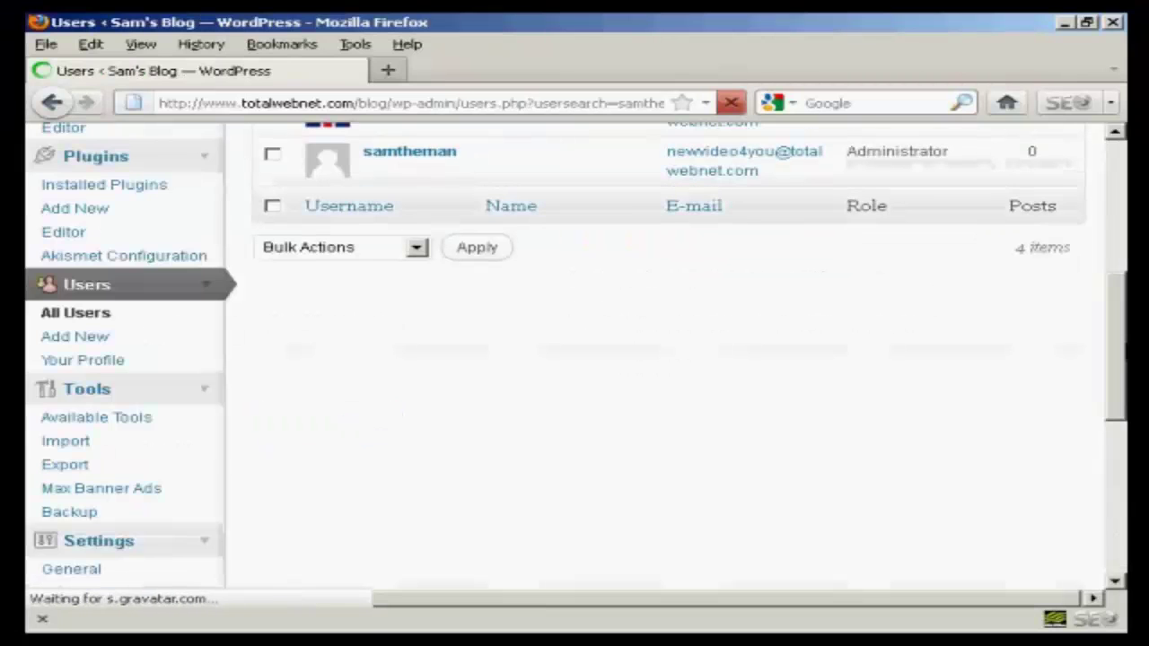
scroll(1122, 385, down, 1)
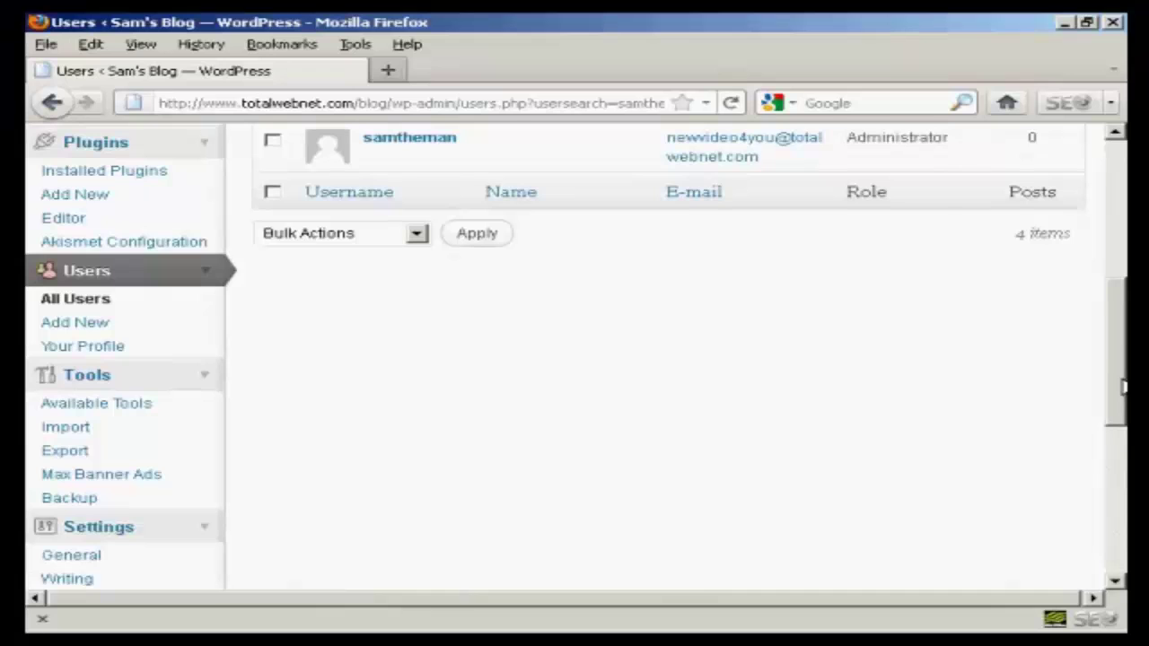
drag(1122, 386, 1122, 216)
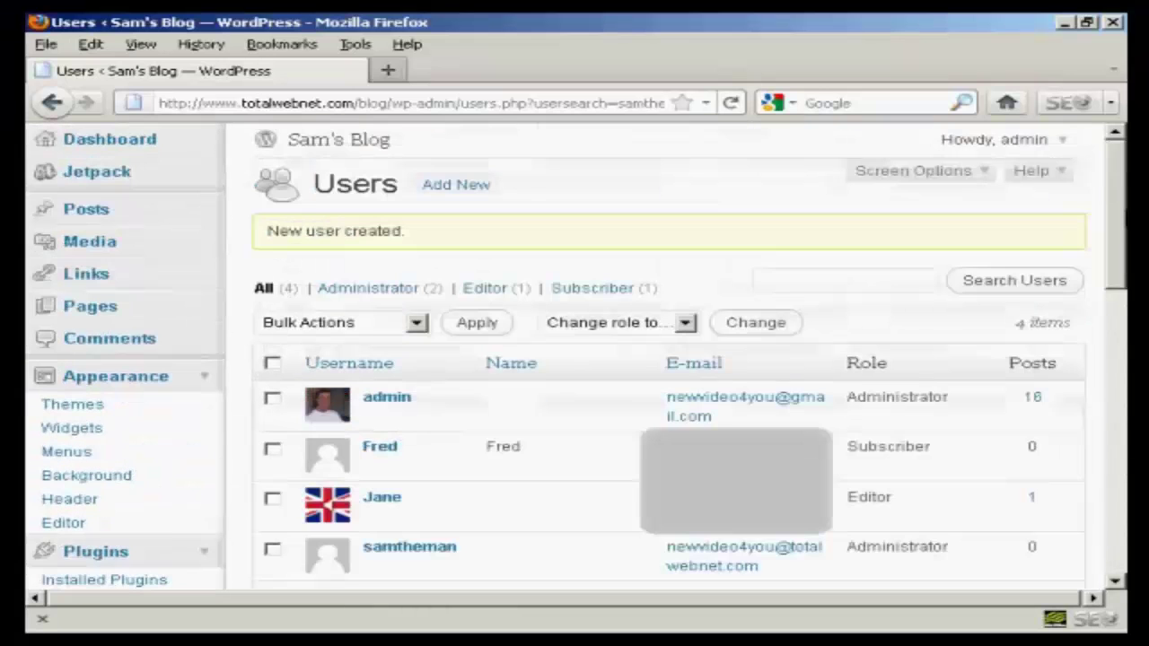
Step: Log out of admin and log back in as samtheman with the account password
click(1045, 146)
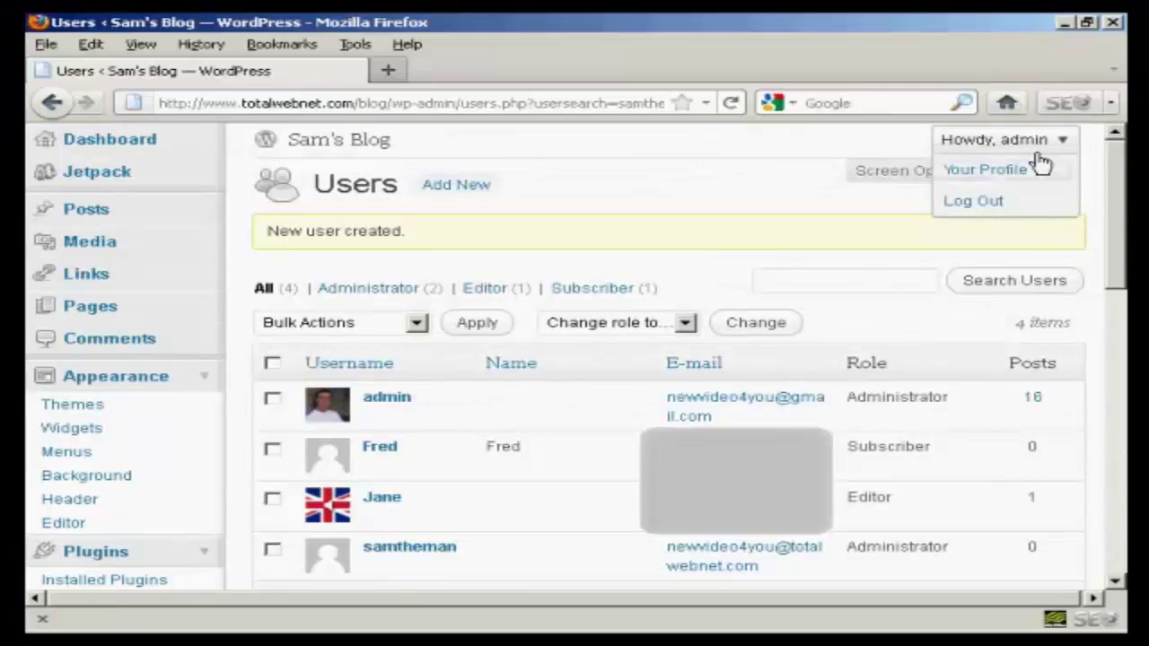
click(978, 201)
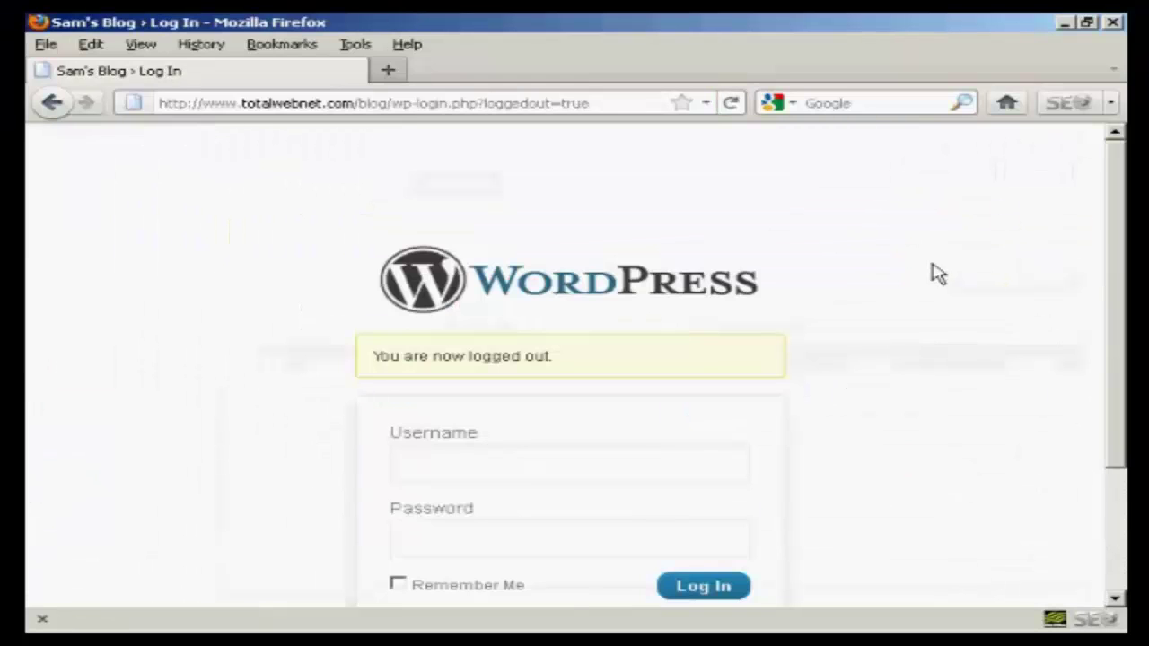
drag(1122, 218, 1121, 336)
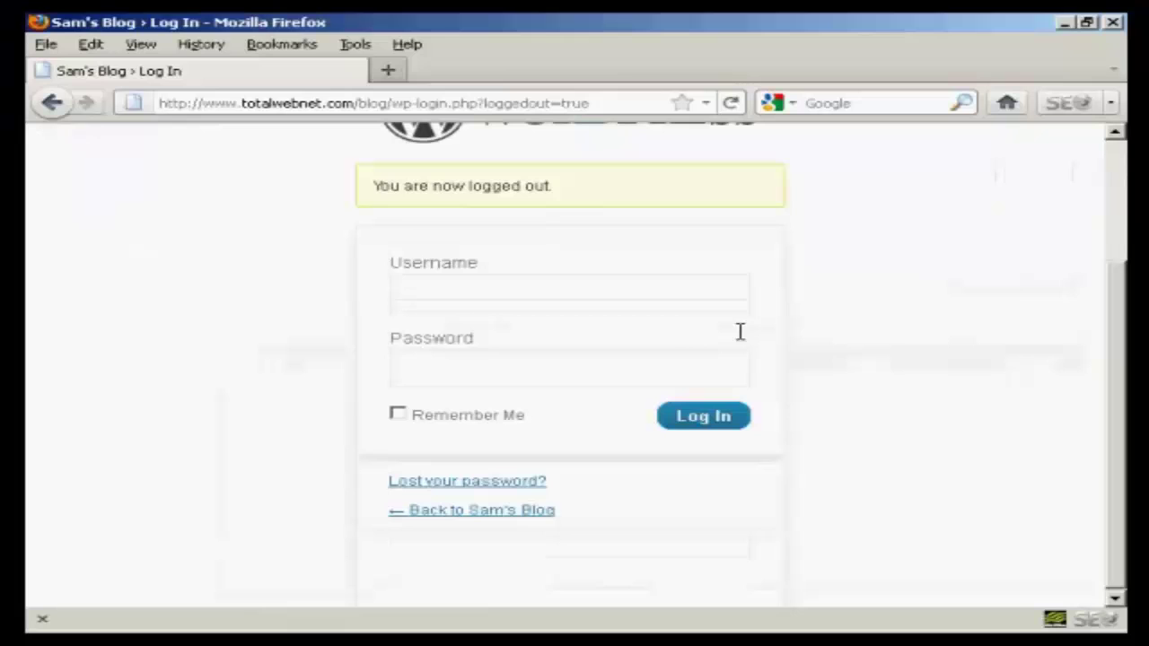
click(428, 292)
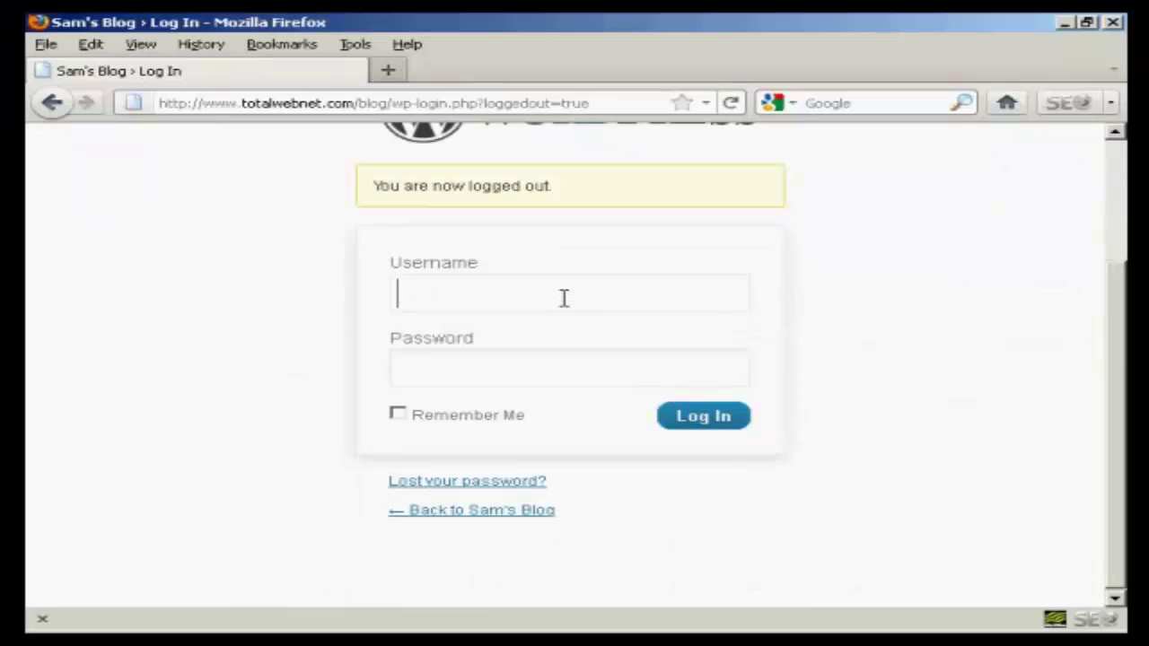
text(sam)
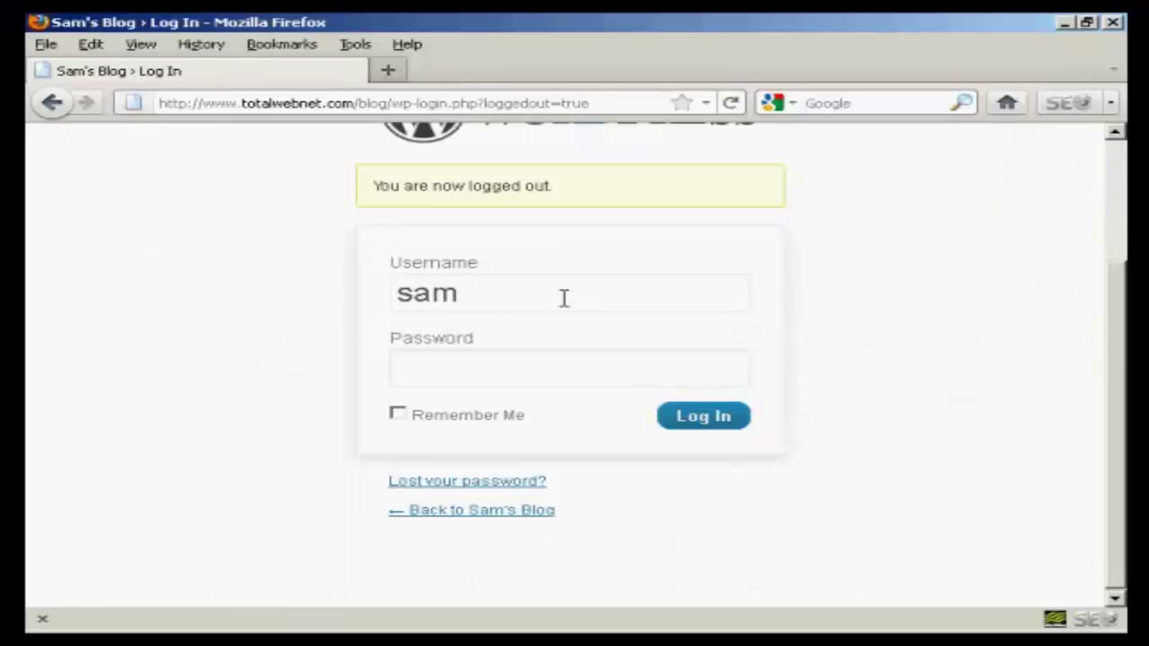
text(theman)
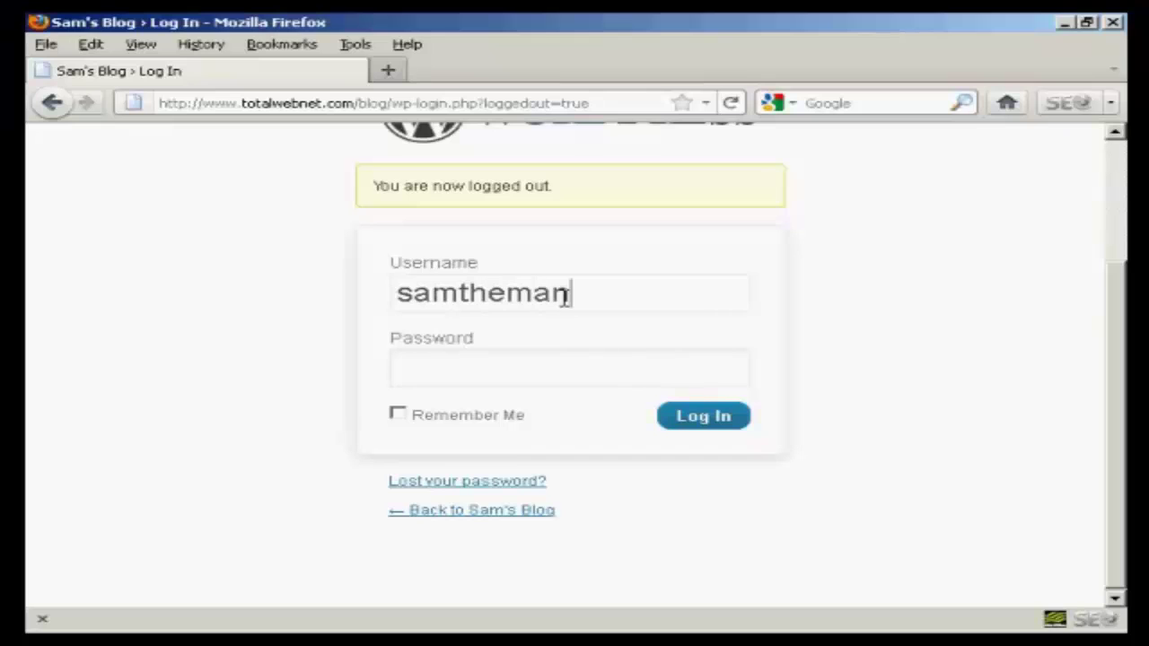
click(426, 368)
text(samtheman)
click(712, 429)
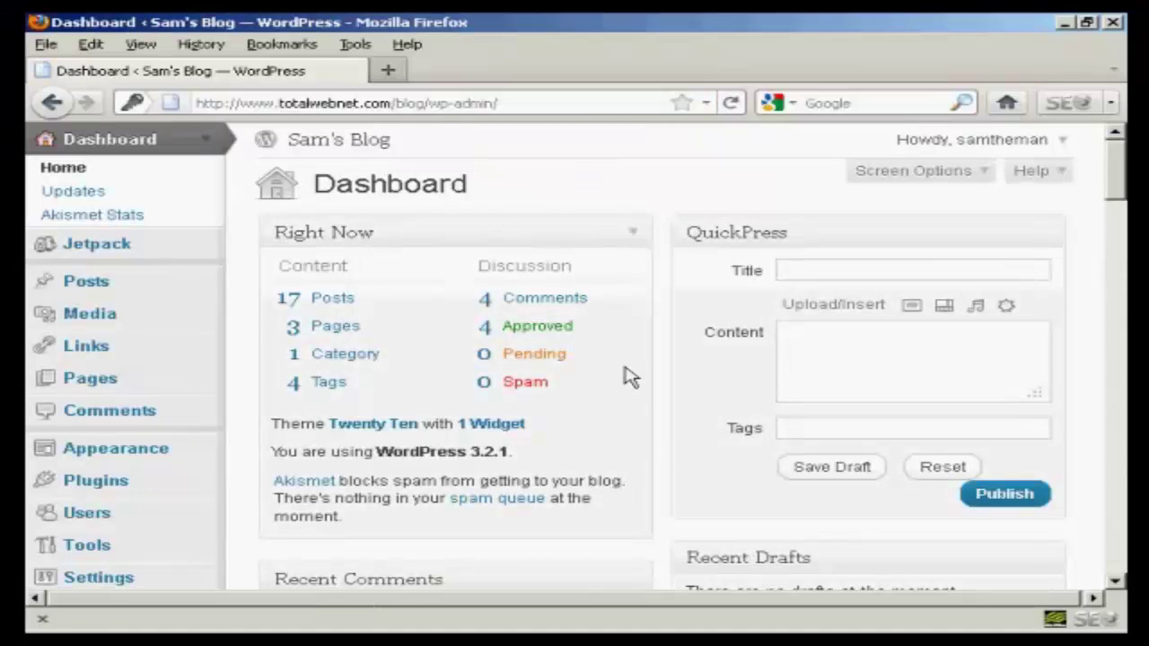
Step: Go to the Users list and begin deleting the default admin user
scroll(622, 359, down, 3)
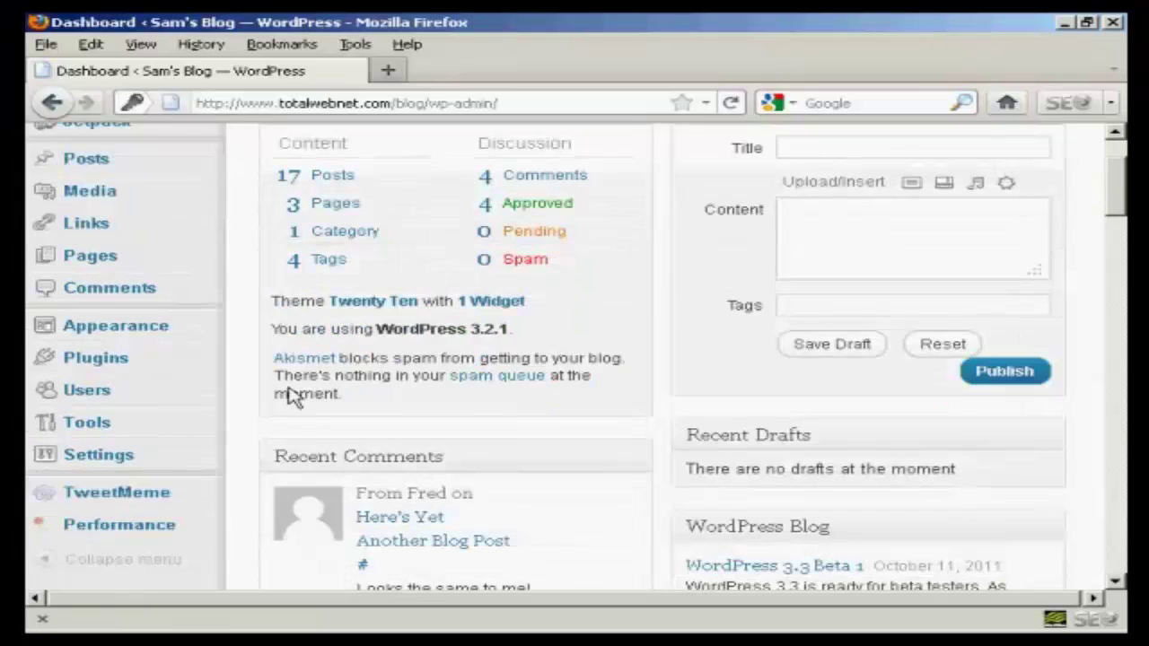
scroll(243, 373, up, 3)
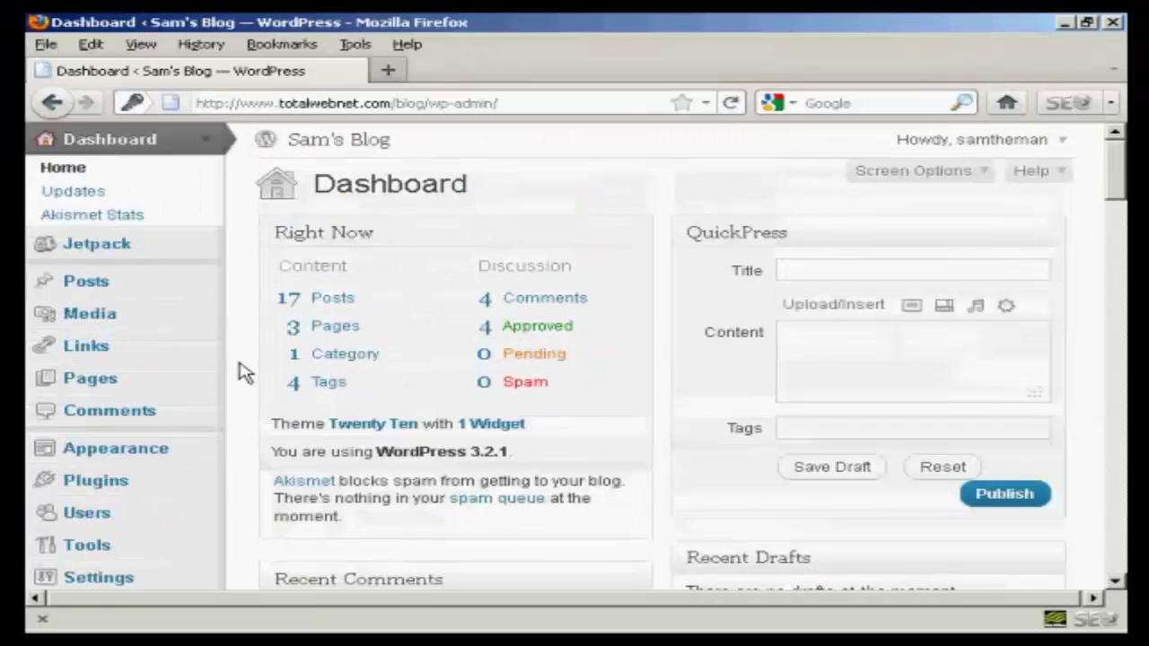
scroll(243, 373, down, 9)
scroll(218, 236, up, 3)
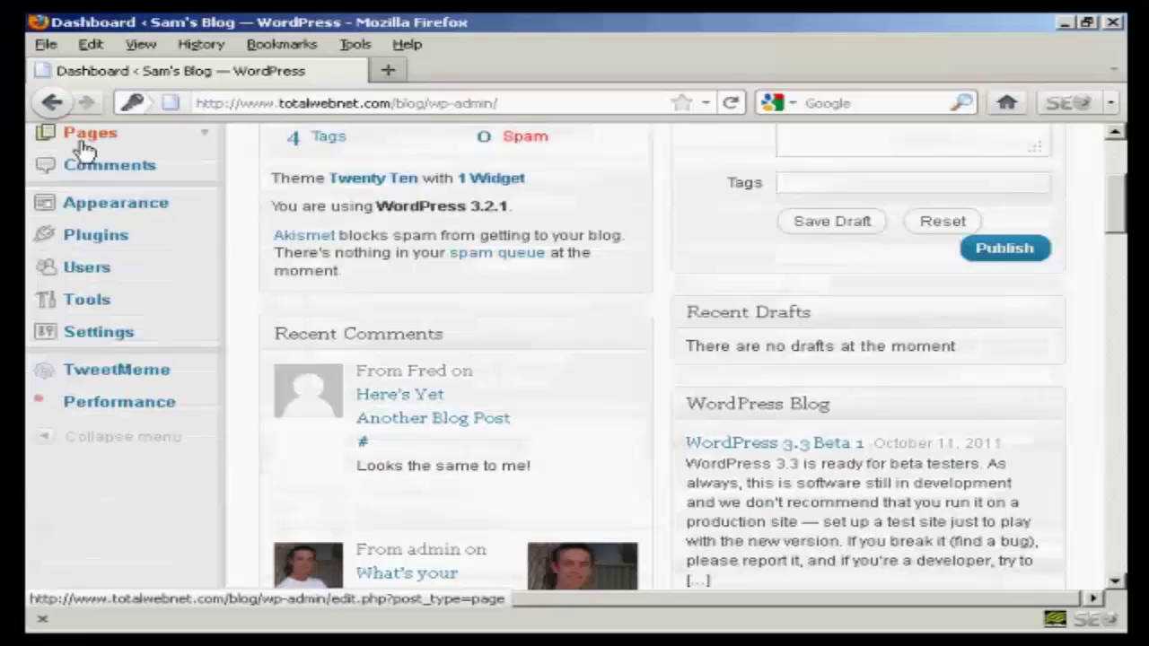
click(108, 275)
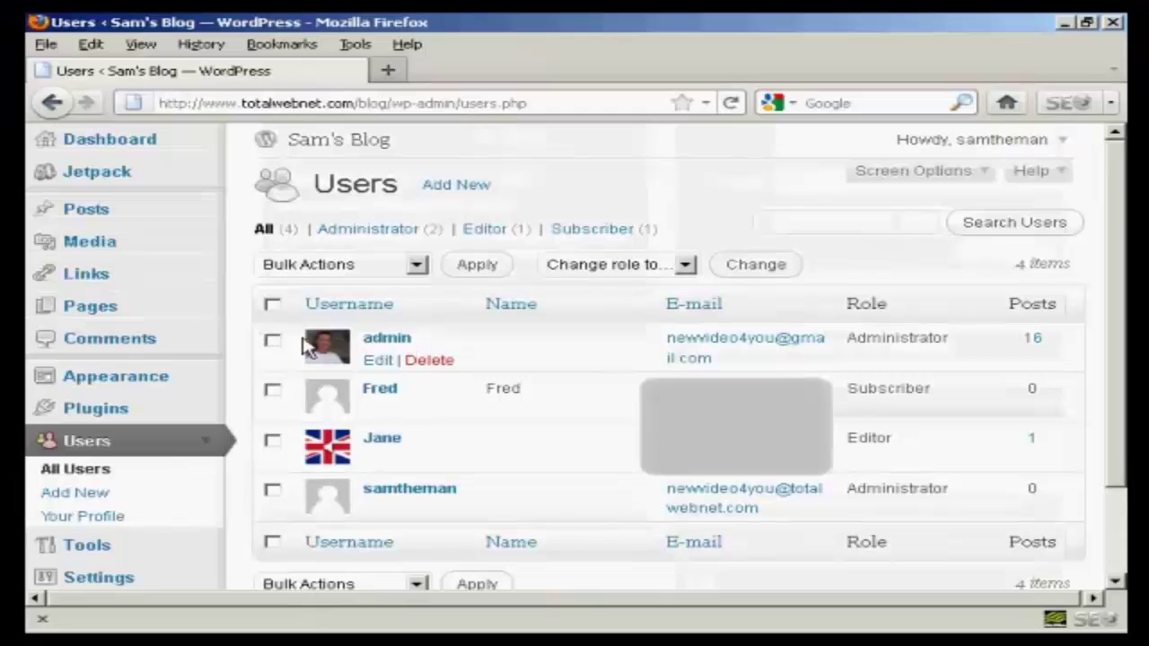
click(434, 363)
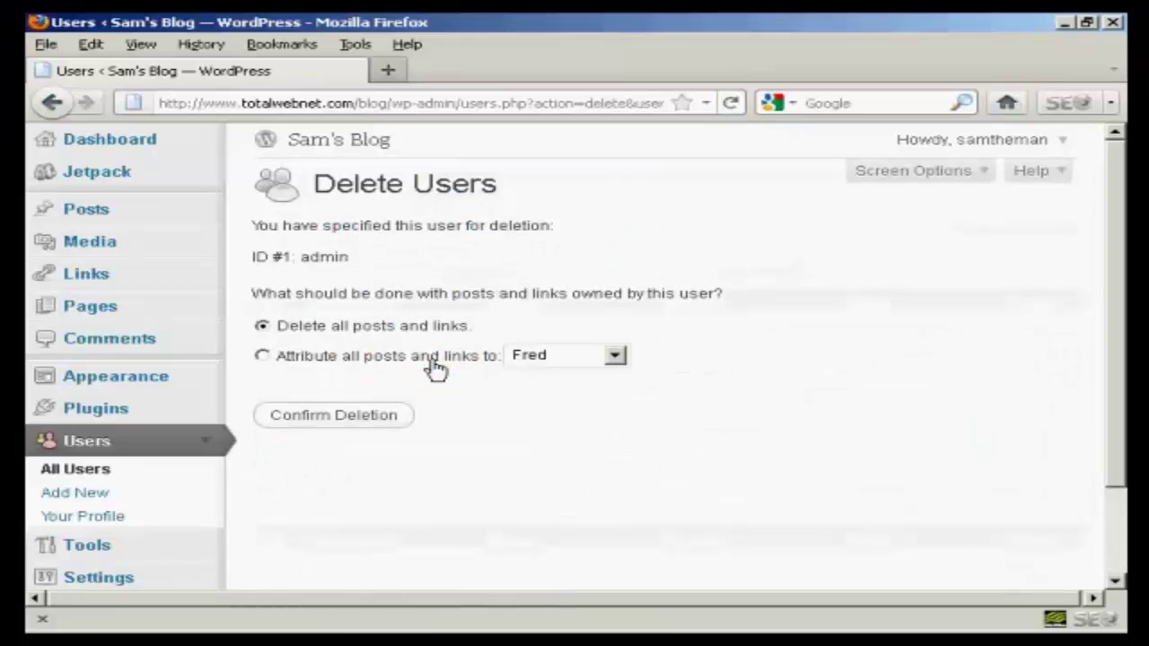
Step: Attribute all of admin's posts and links to samtheman and confirm the deletion
click(261, 357)
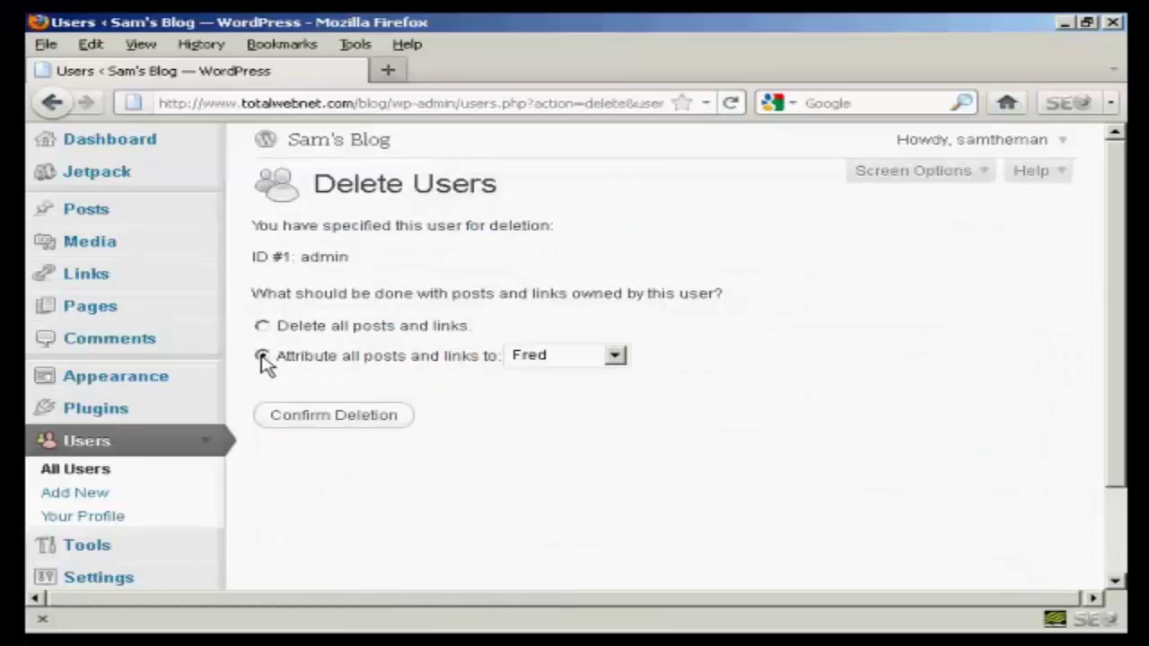
click(616, 357)
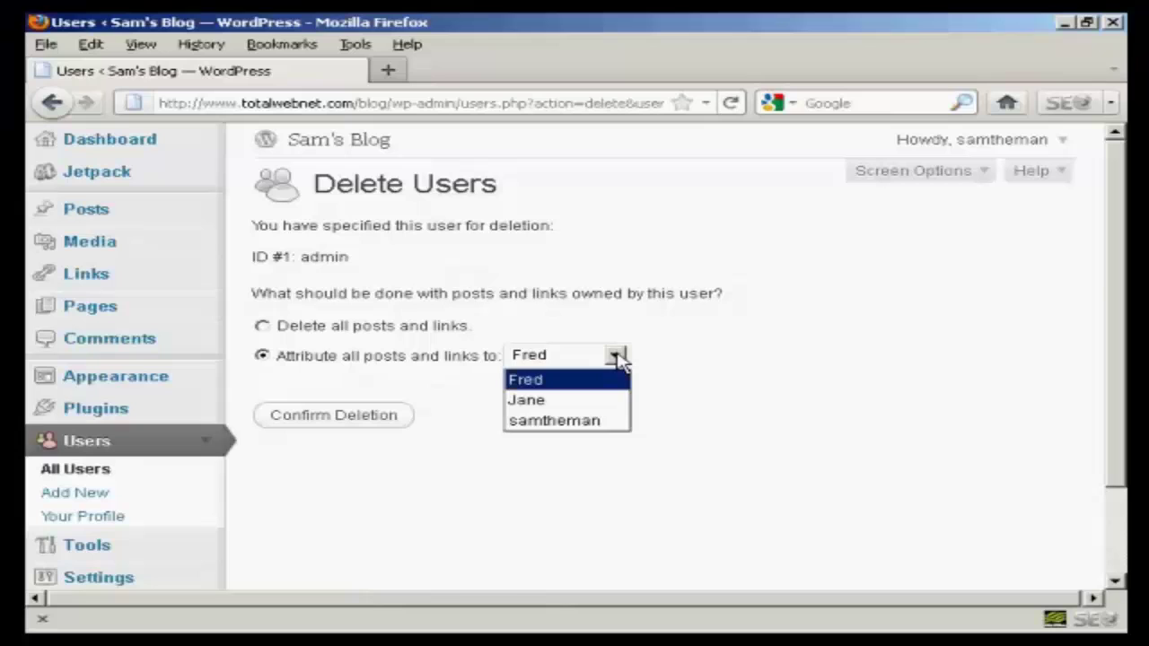
click(575, 421)
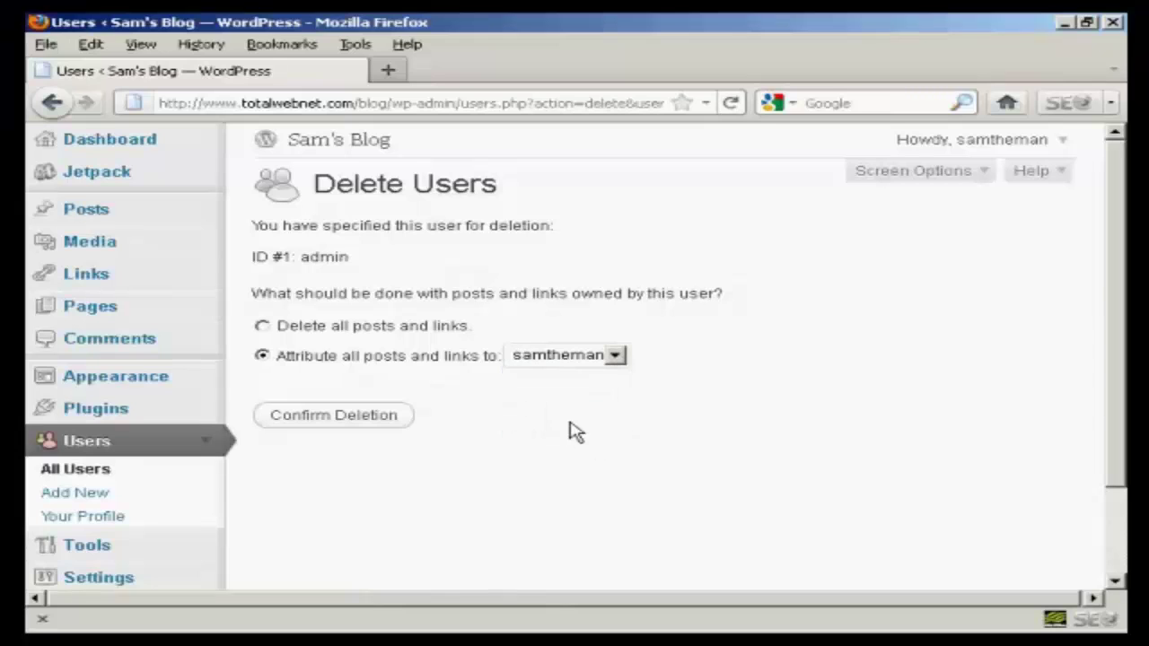
click(325, 423)
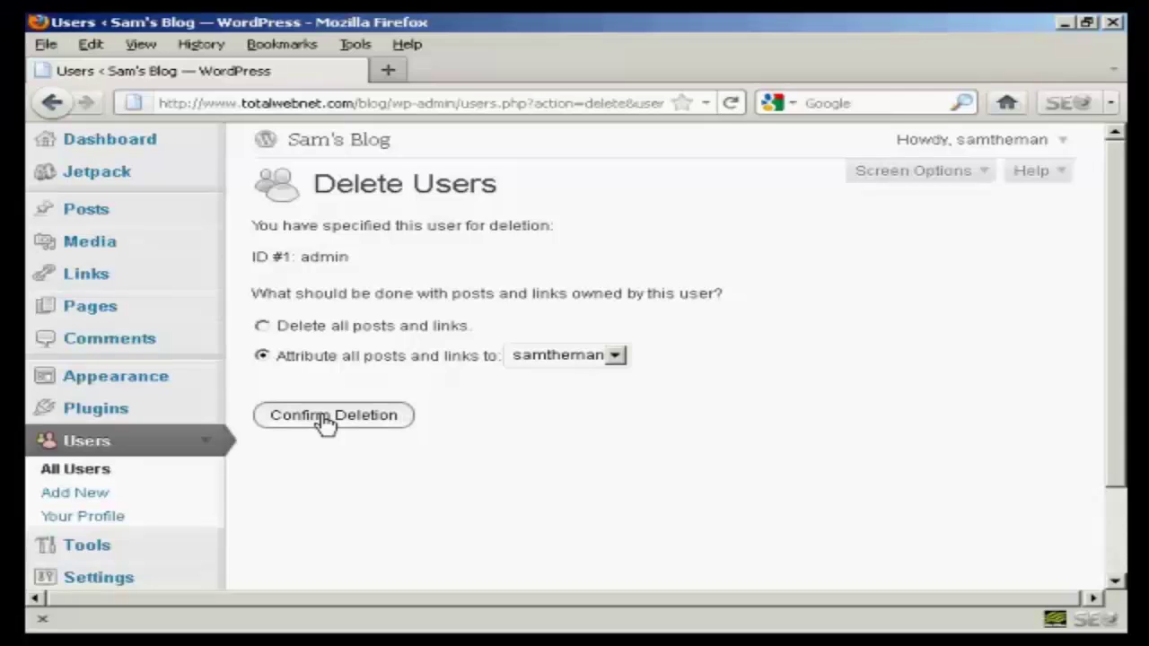
click(325, 424)
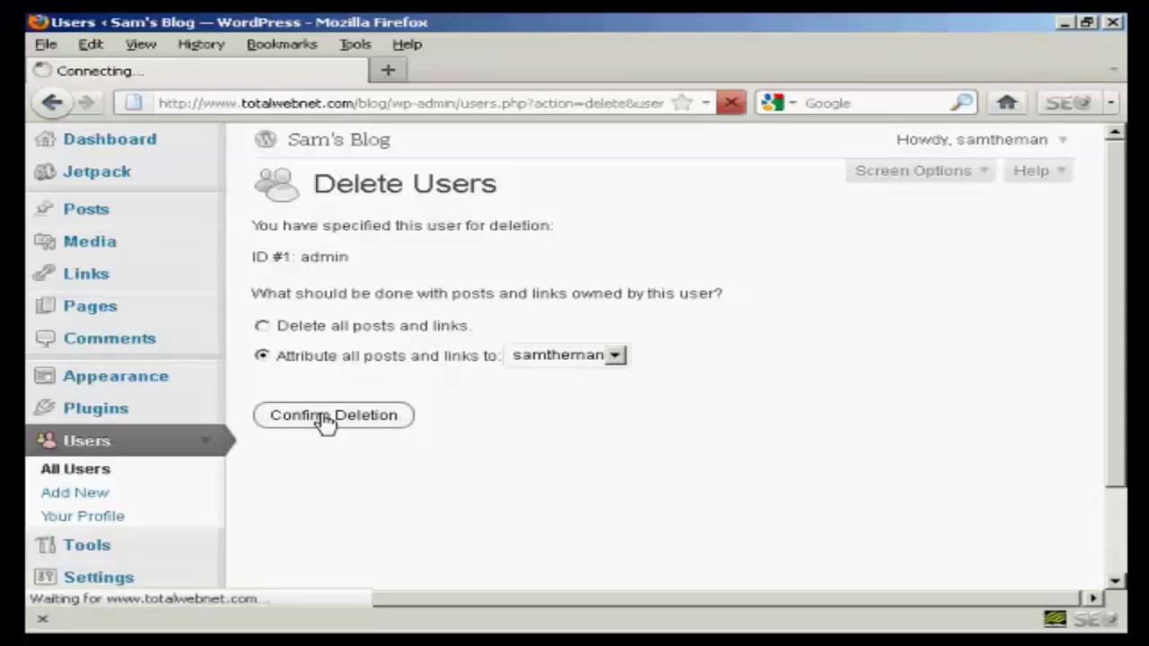